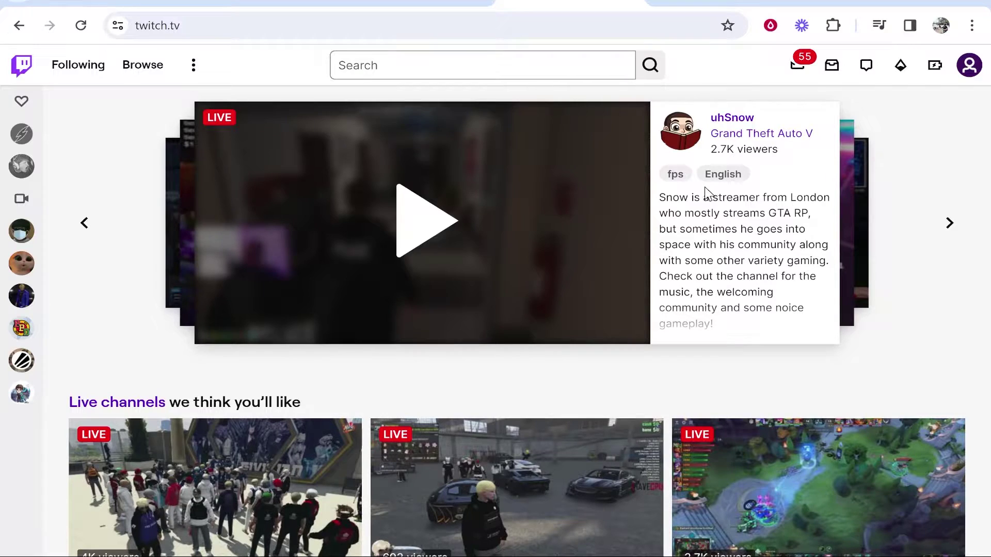
Go to Twitch account Settings from the profile avatar menu.
click(969, 67)
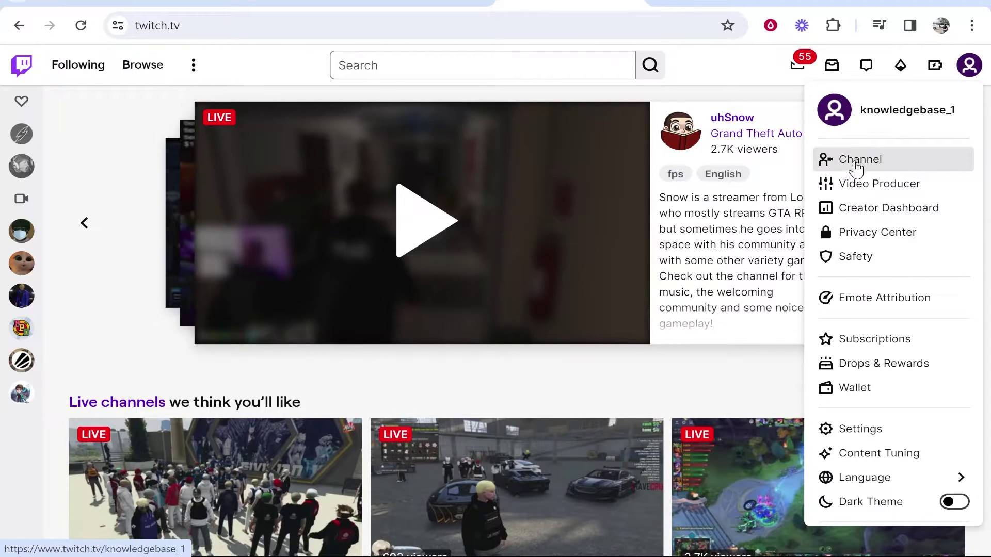
click(870, 431)
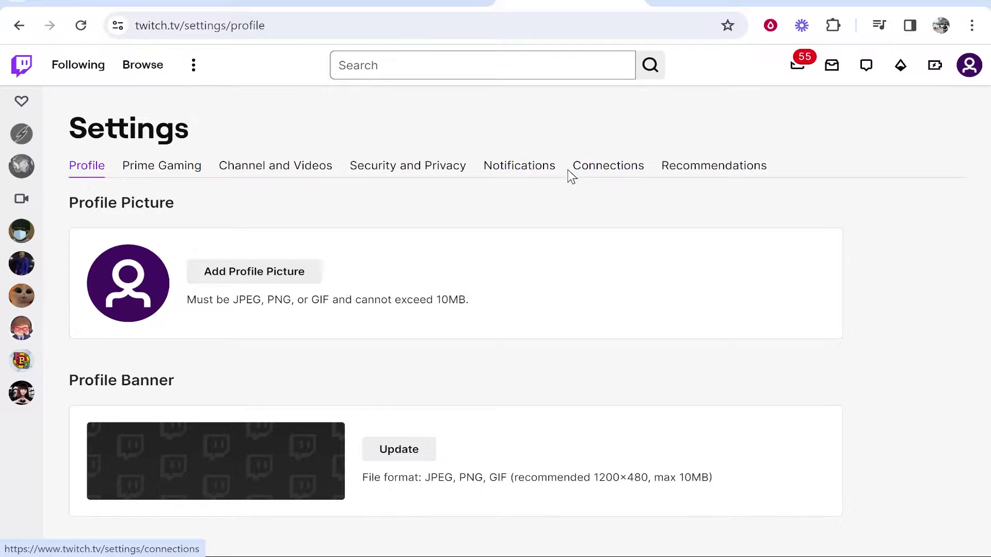
On the Connections page, find the YouTube card below Steam and start connecting it.
click(621, 173)
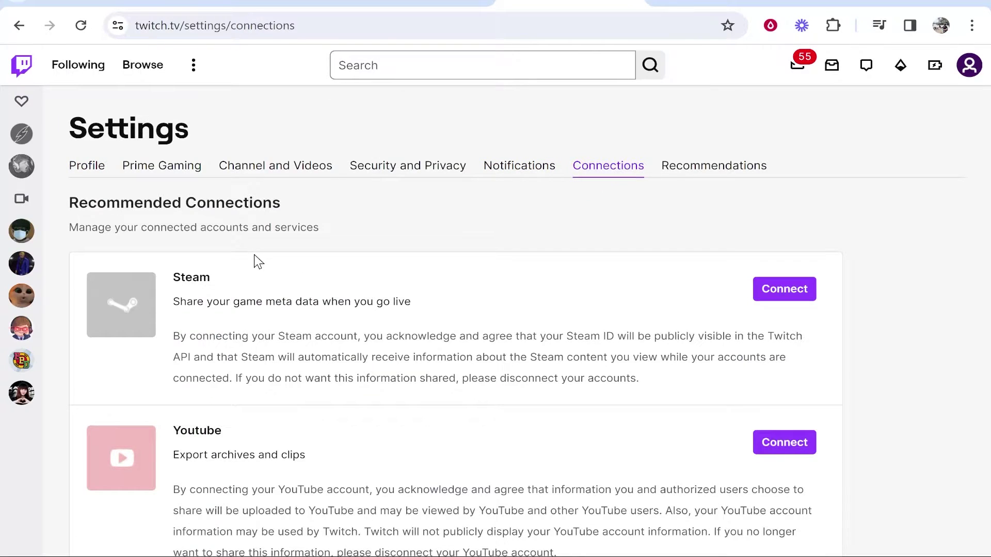
drag(212, 277, 162, 282)
drag(239, 443, 159, 436)
scroll(236, 417, down, 2)
scroll(236, 416, down, 1)
scroll(236, 416, down, 1)
scroll(240, 417, down, 1)
scroll(241, 416, up, 3)
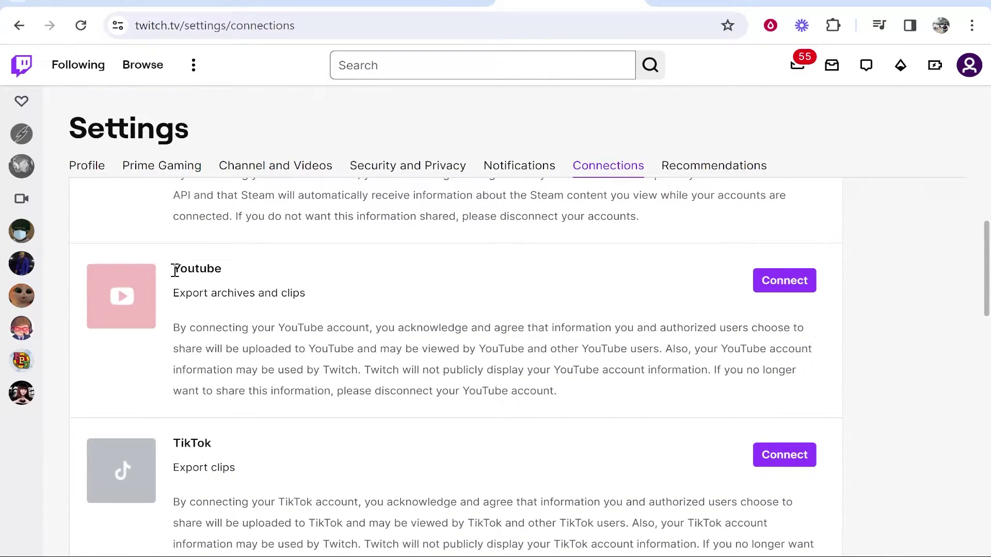
drag(173, 271, 236, 274)
click(233, 274)
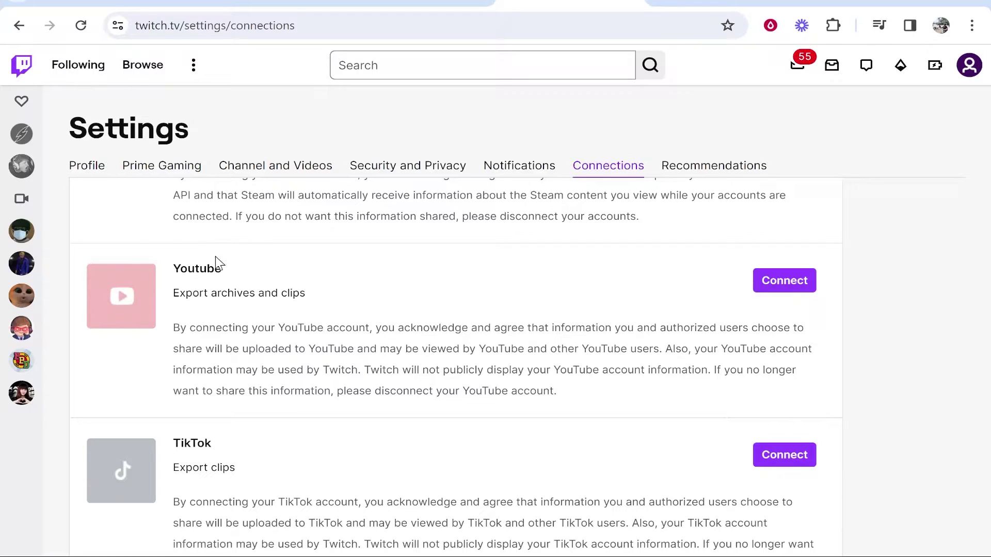
click(785, 287)
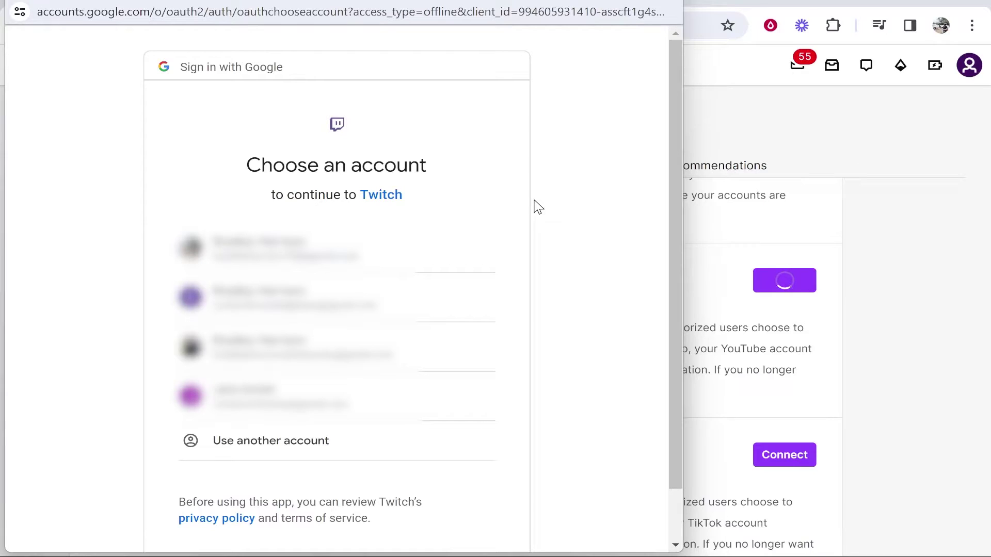
Choose the Google account to continue to Twitch with.
click(451, 358)
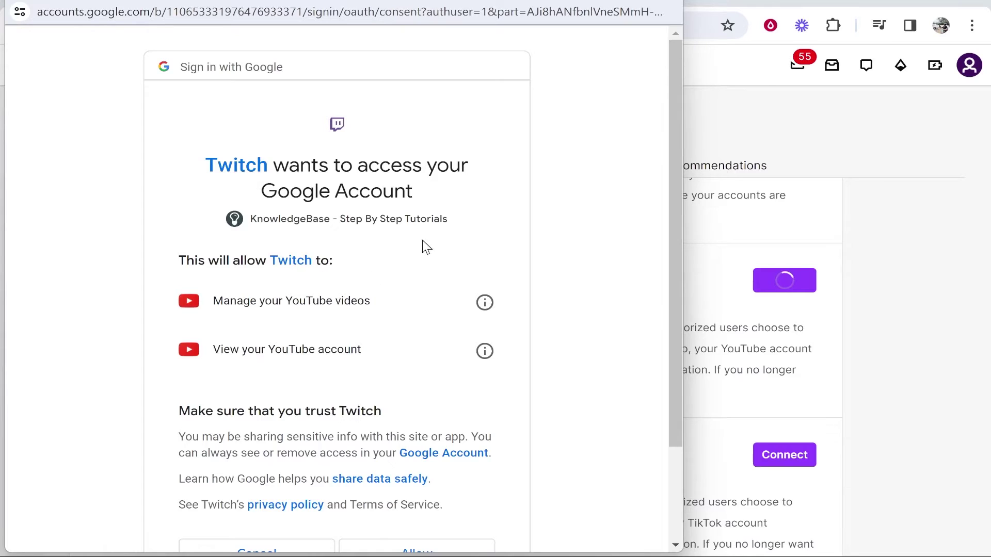
Review the Manage YouTube videos and View YouTube account permissions and allow Twitch access.
drag(212, 301, 296, 354)
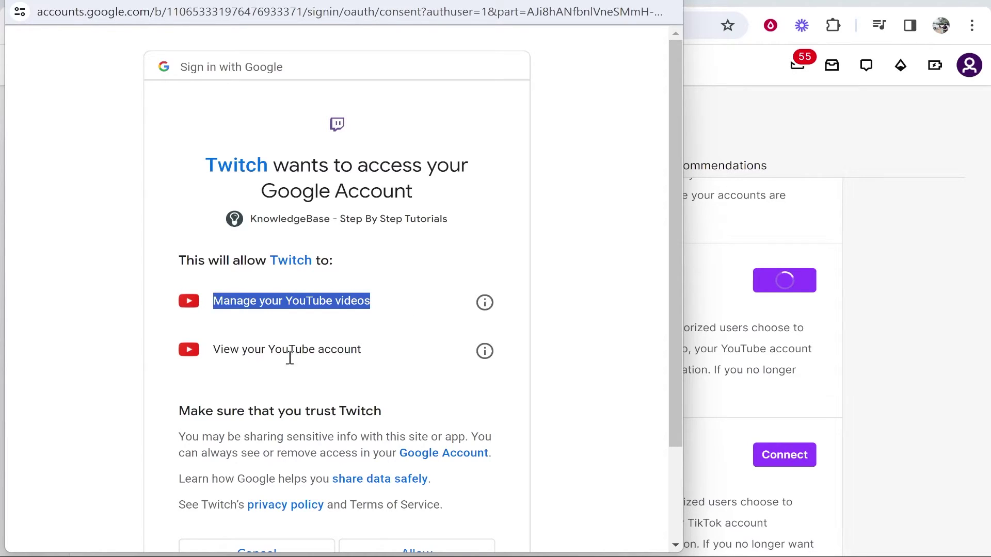
drag(209, 353, 367, 344)
click(378, 327)
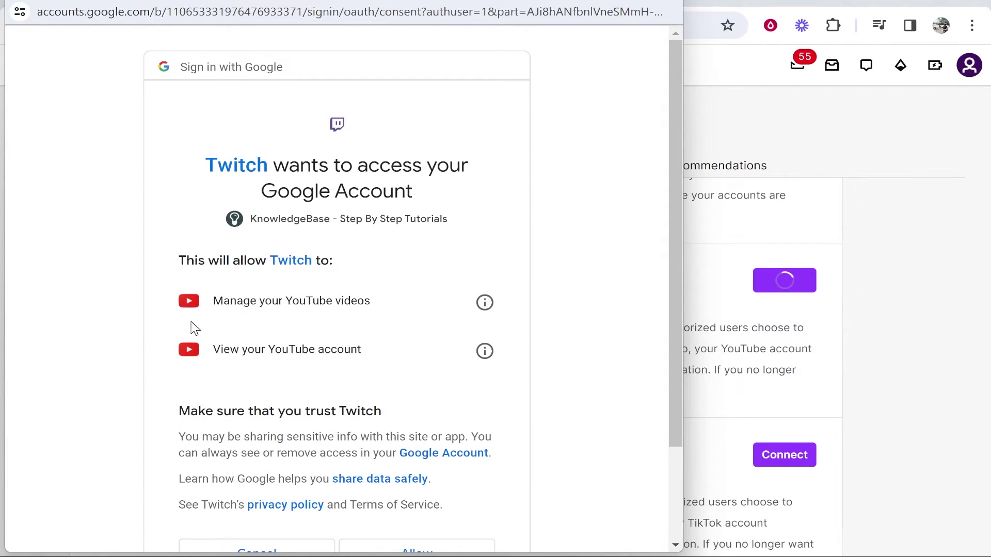
scroll(188, 350, down, 3)
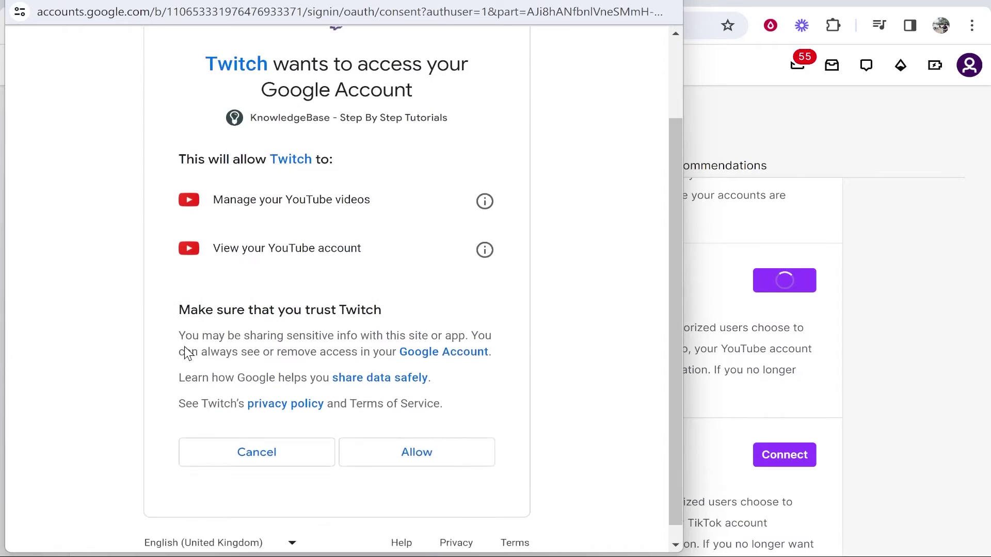
click(434, 448)
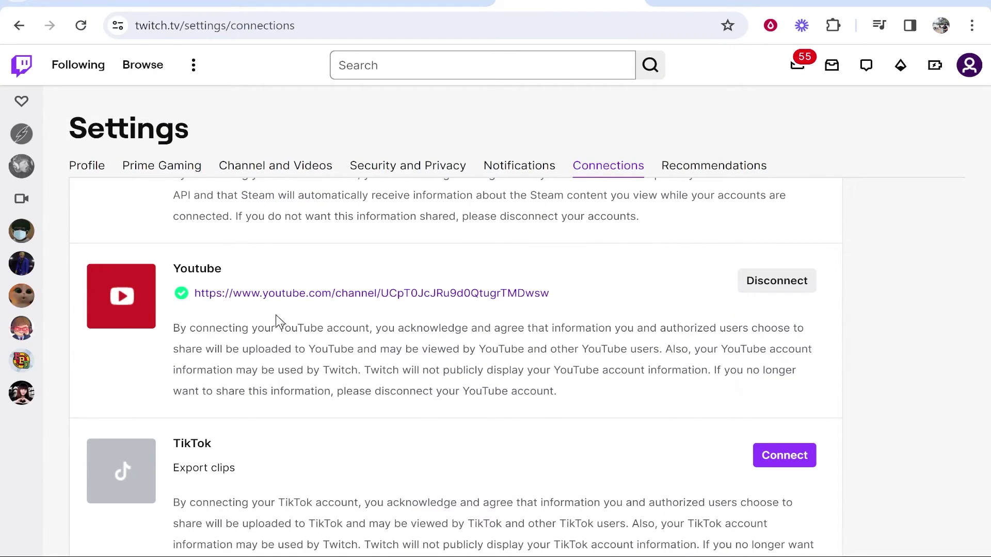